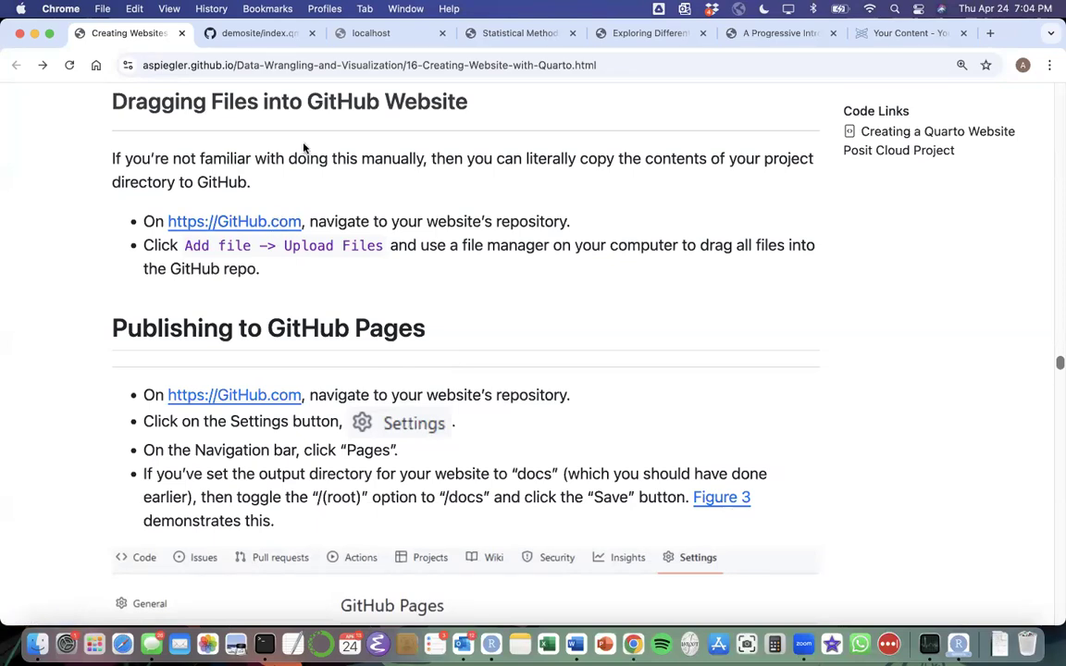
Open the demosite repository's main page on GitHub and the local demosite project folder inside OER in Finder.
click(262, 33)
click(168, 196)
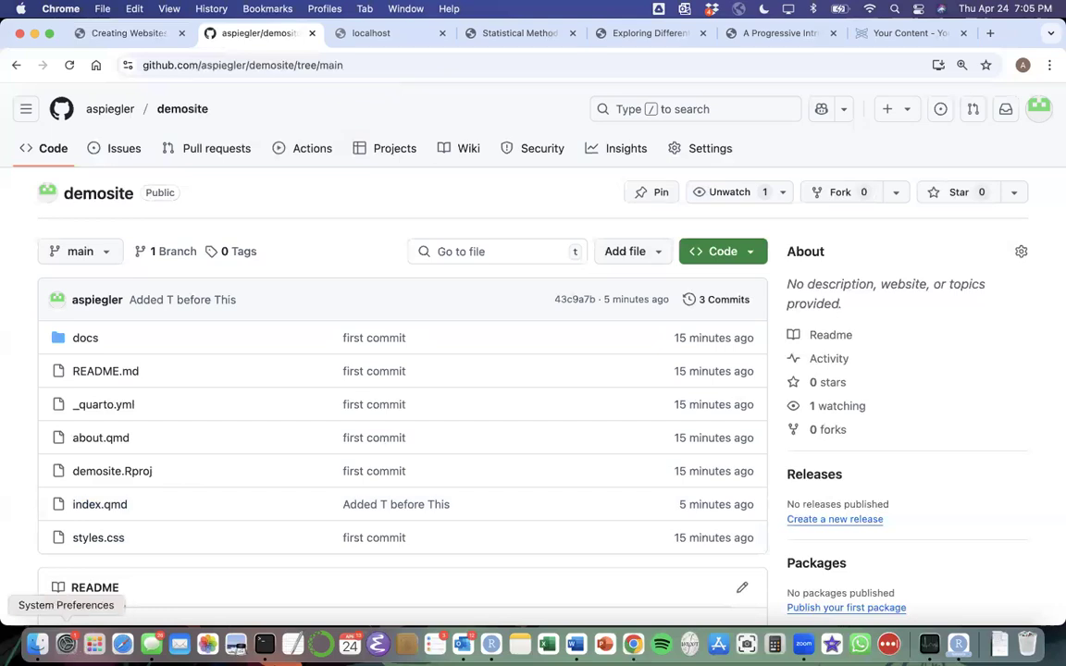
click(37, 645)
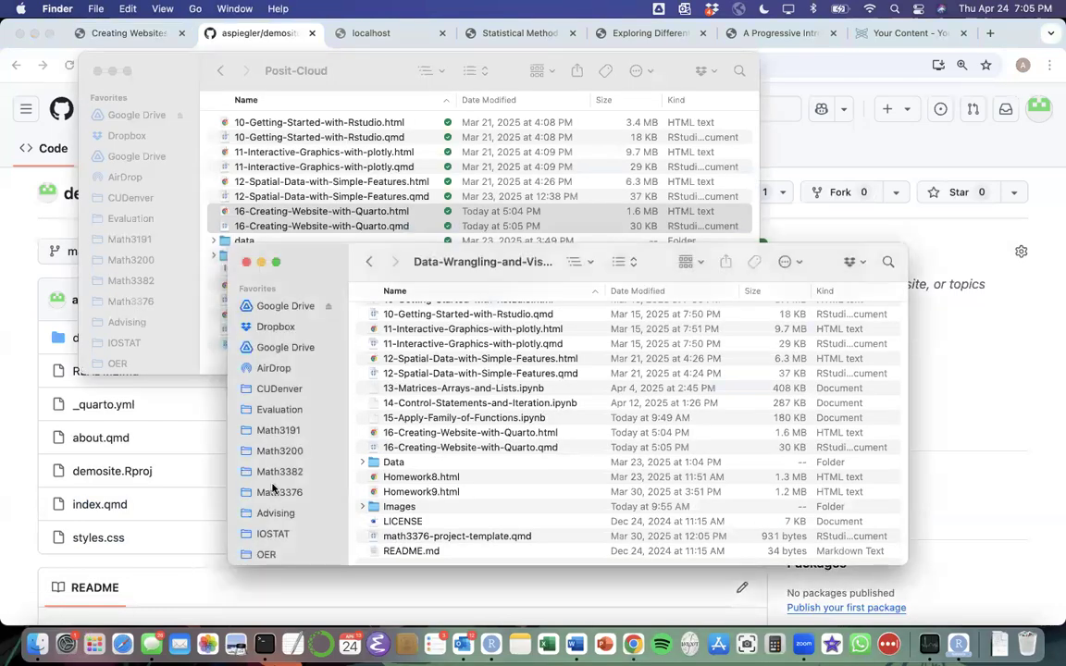
click(270, 553)
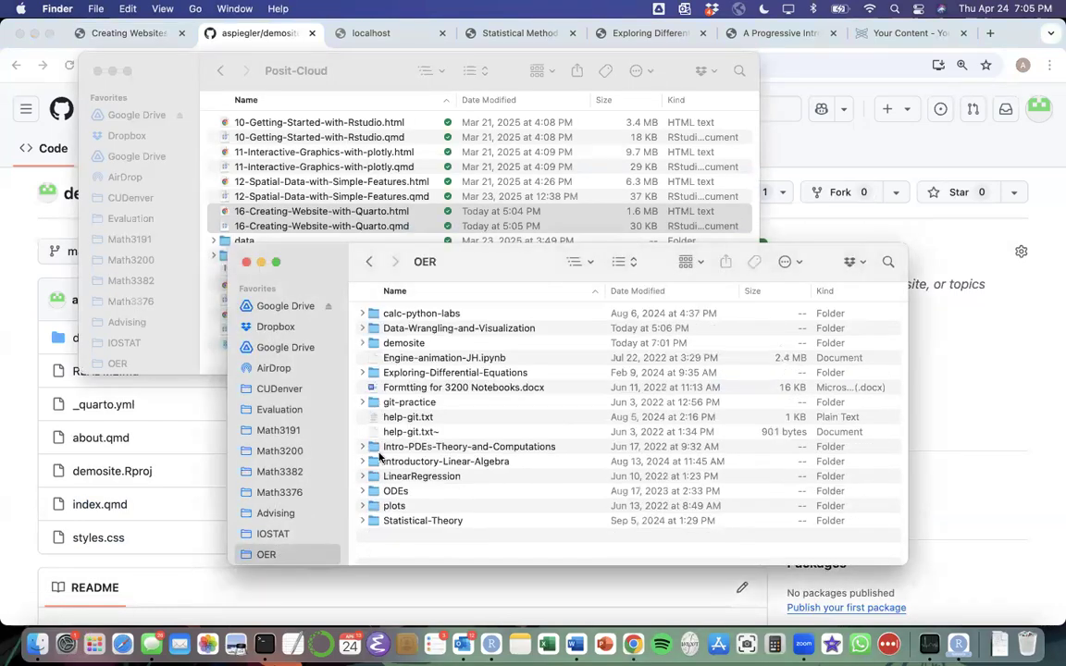
double_click(413, 345)
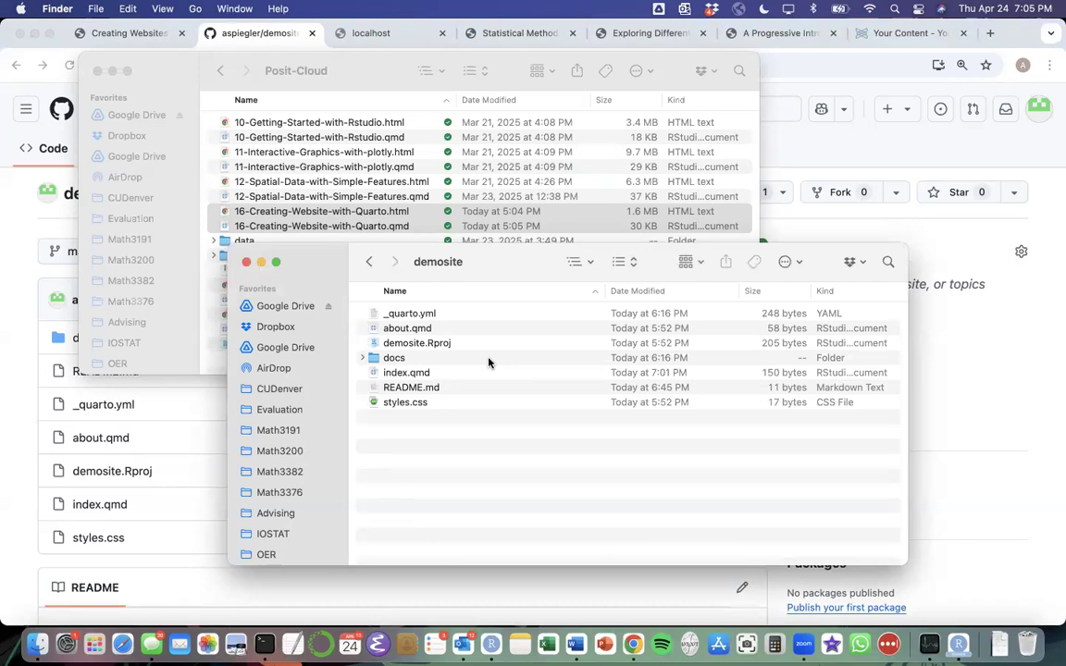
drag(499, 268, 624, 127)
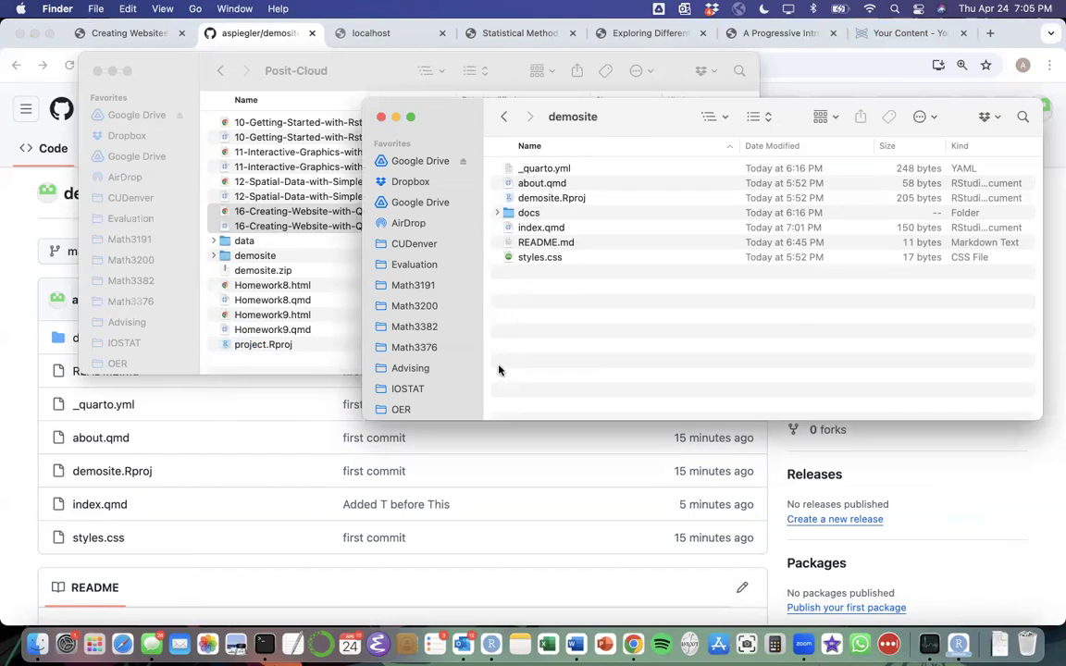
Return to the demosite repository in Chrome and open its file upload page.
click(580, 565)
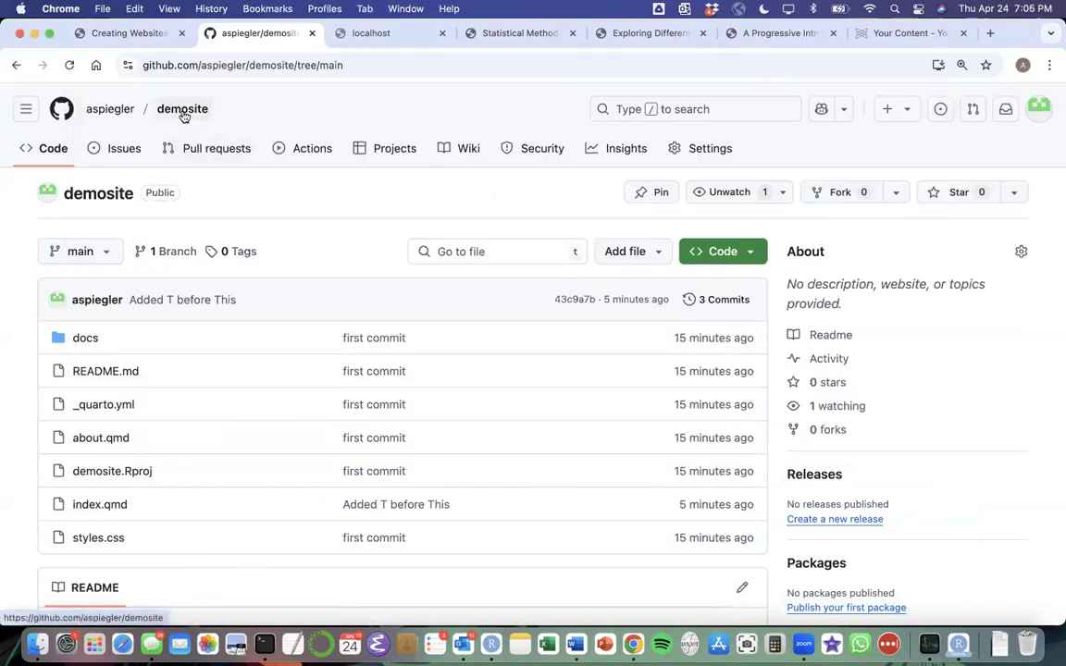
click(655, 256)
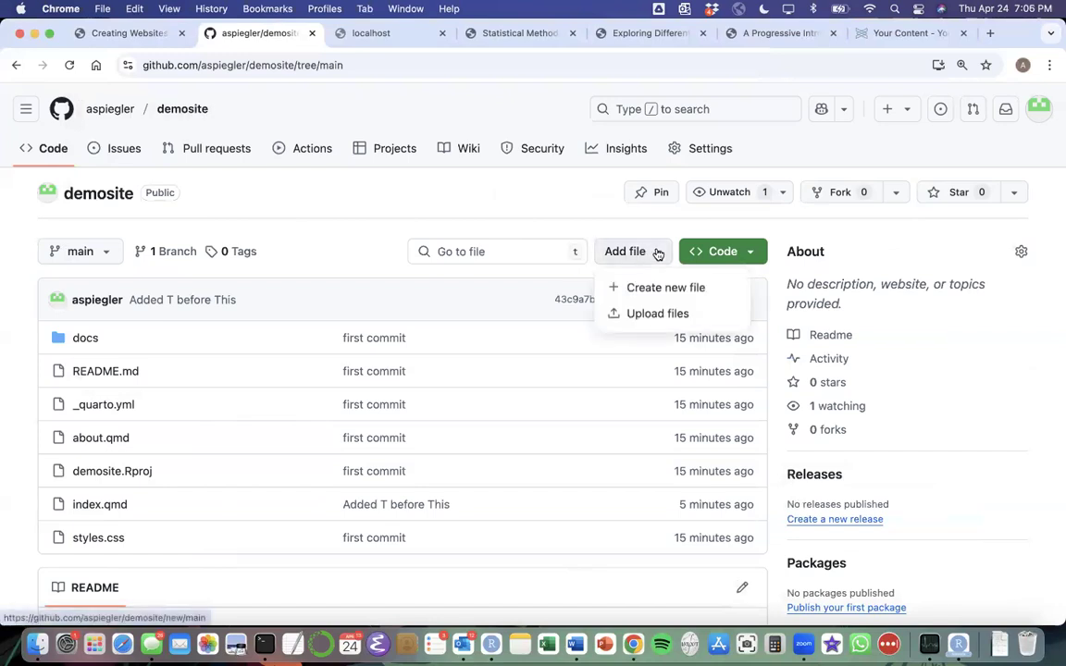
click(650, 315)
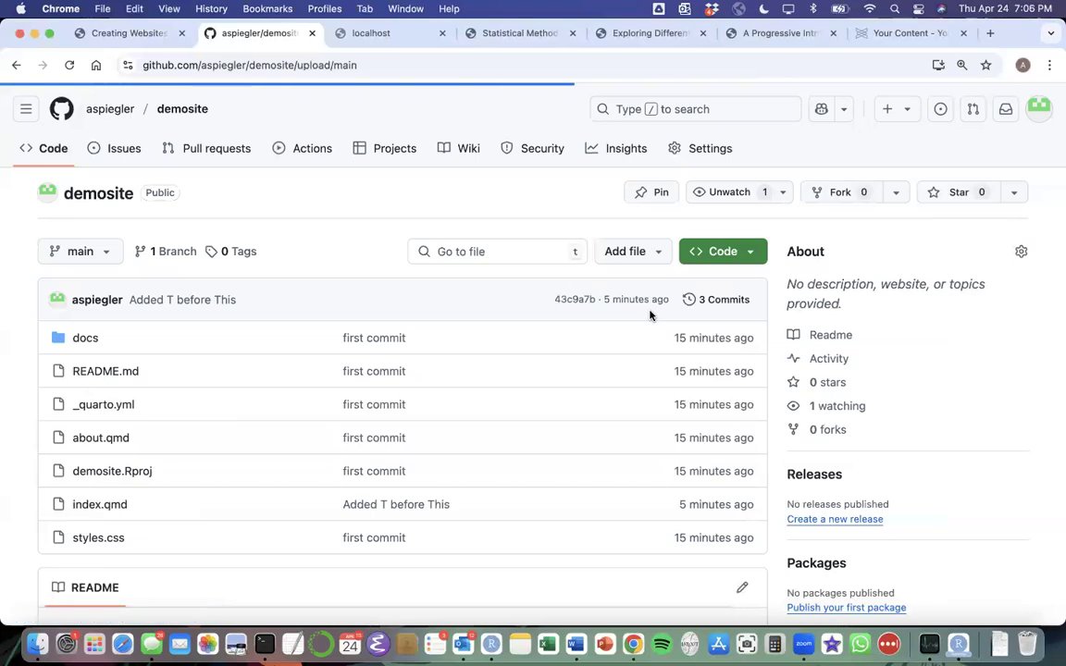
Add everything in the local demosite folder, from _quarto.yml through styles.css including docs, to the repository upload.
key(ctrl+Up)
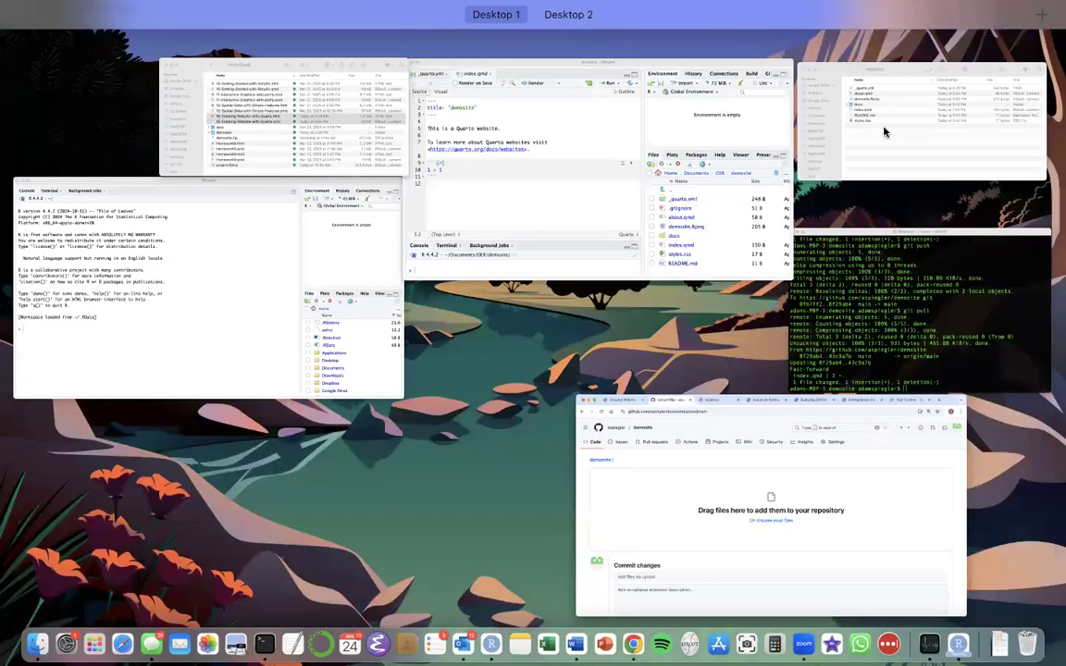
click(803, 146)
click(544, 168)
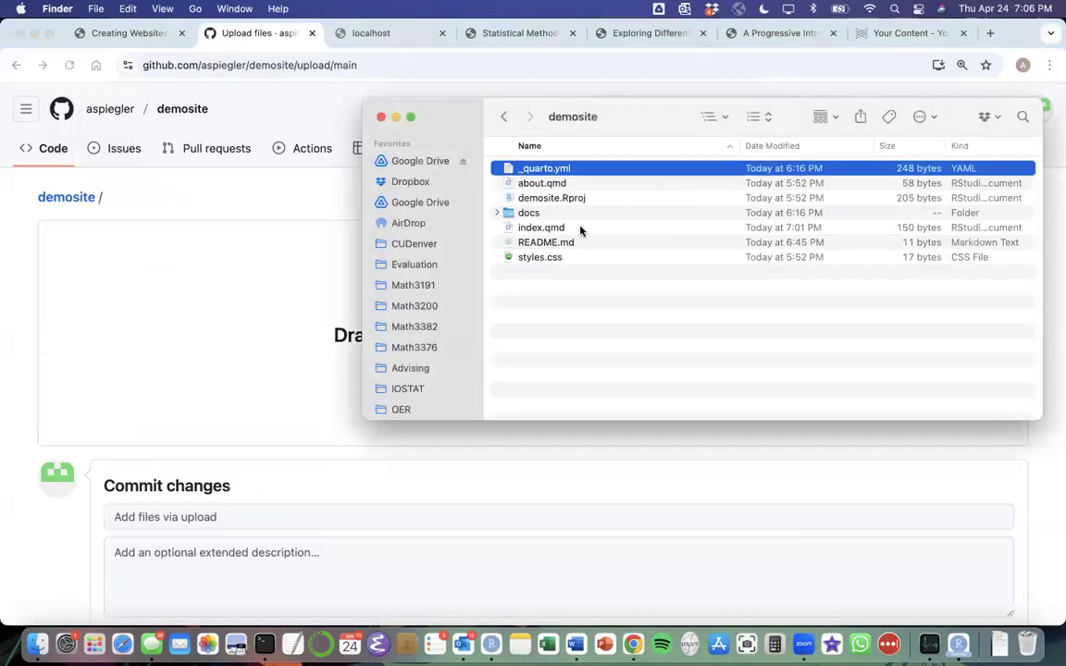
shift+click(571, 257)
mouse_move(632, 116)
mouse_down()
mouse_move(472, 295)
mouse_move(651, 121)
mouse_up()
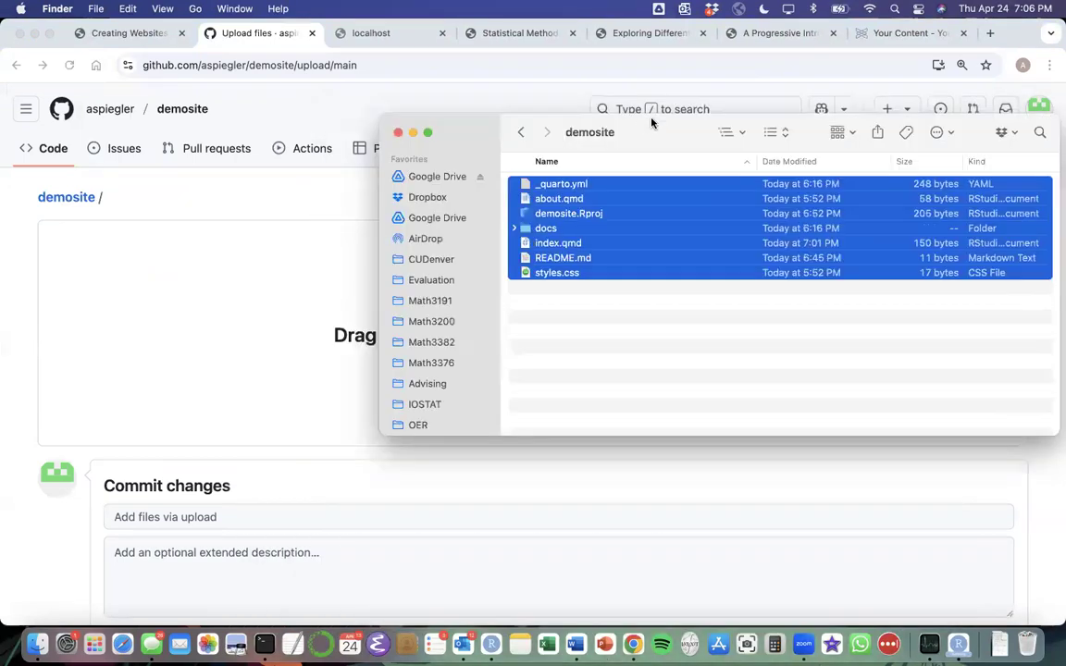
drag(634, 212, 251, 355)
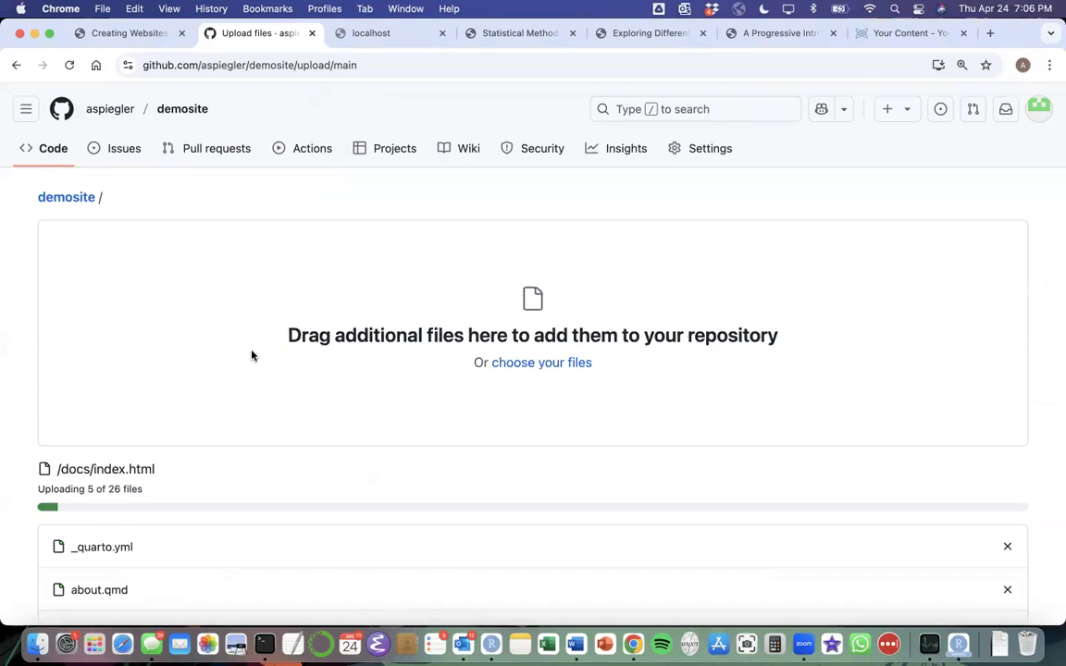
Examine the list of uploaded files, including those inside the docs folder.
scroll(252, 355, down, 8)
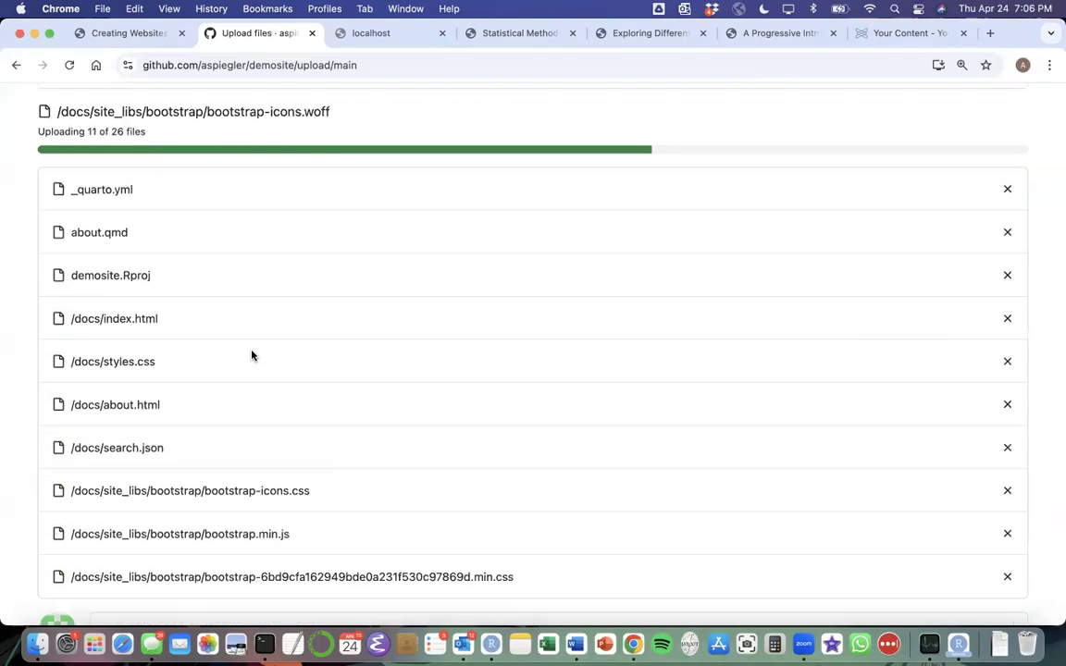
scroll(252, 356, down, 2)
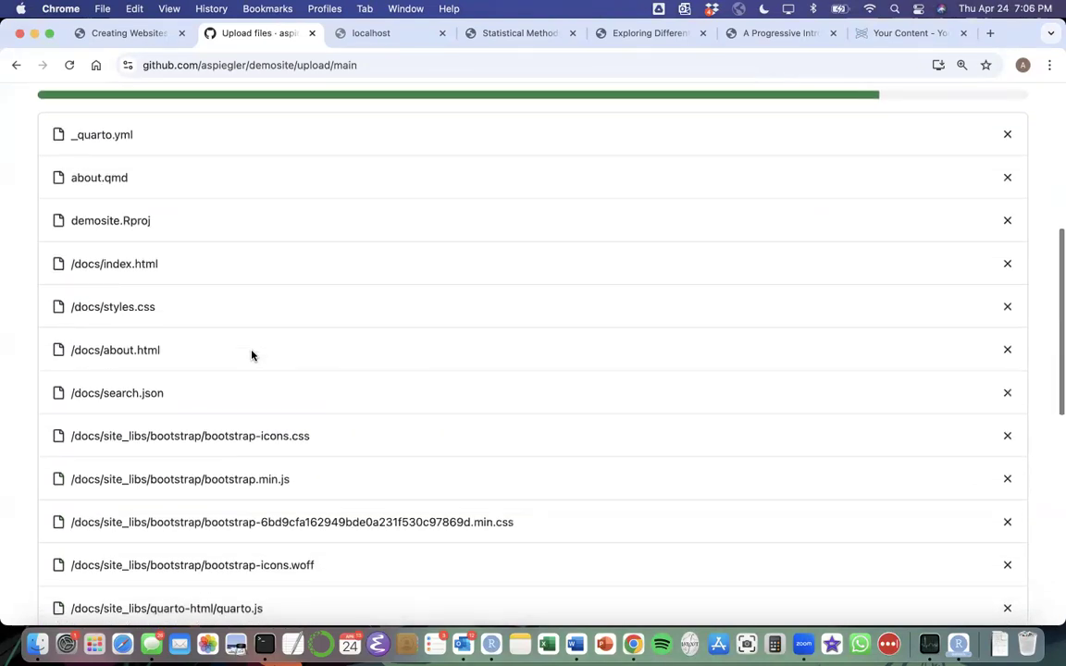
scroll(103, 194, down, 3)
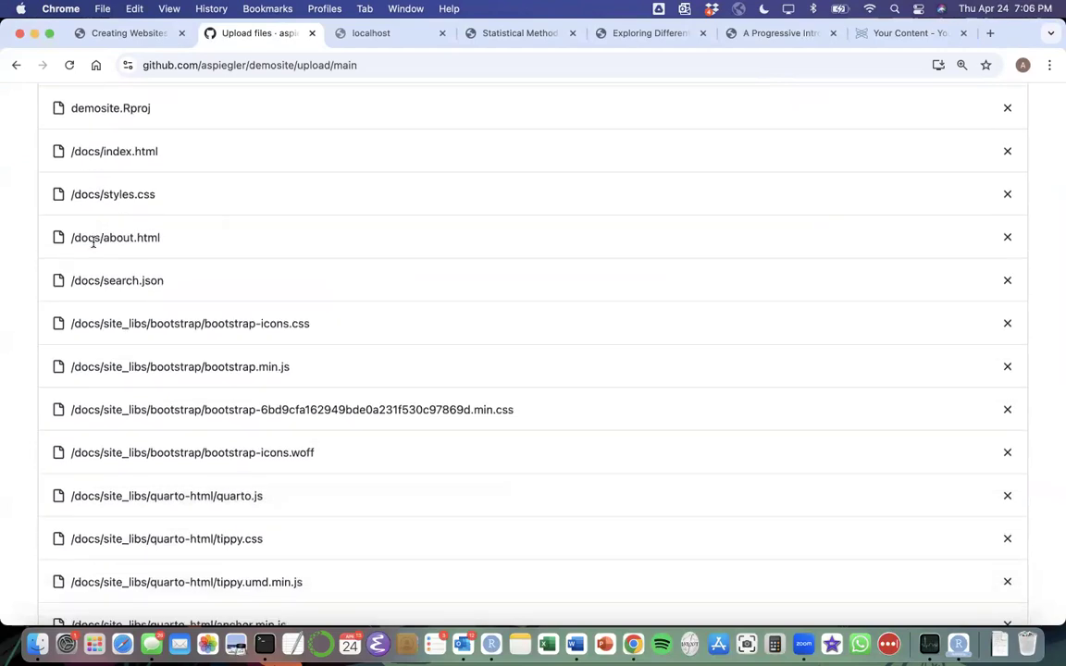
scroll(92, 243, down, 15)
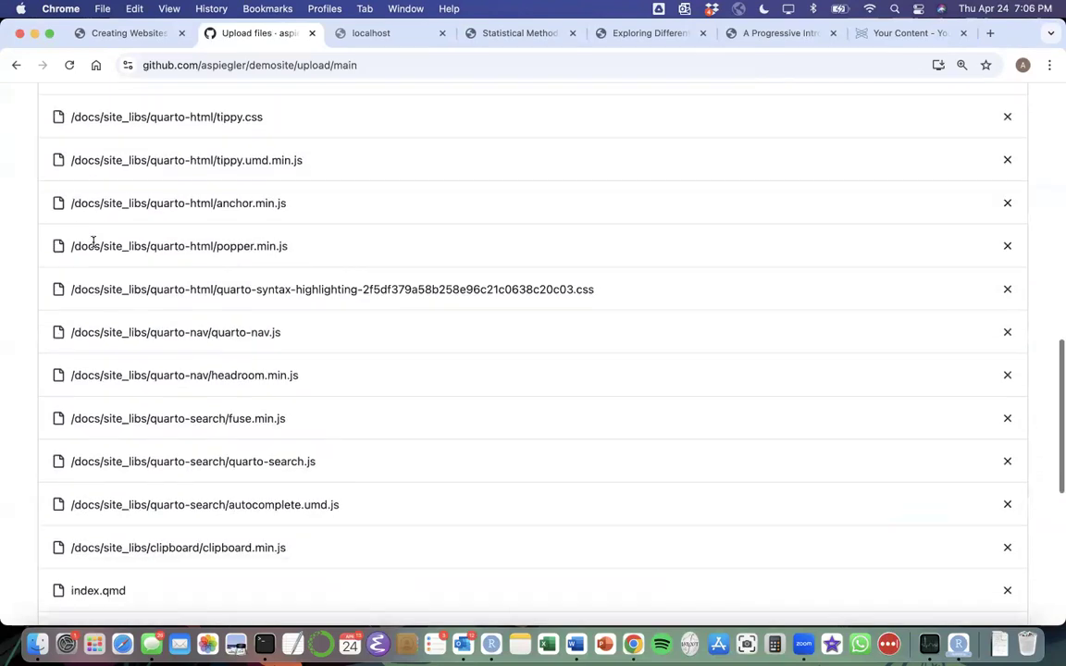
scroll(93, 242, up, 15)
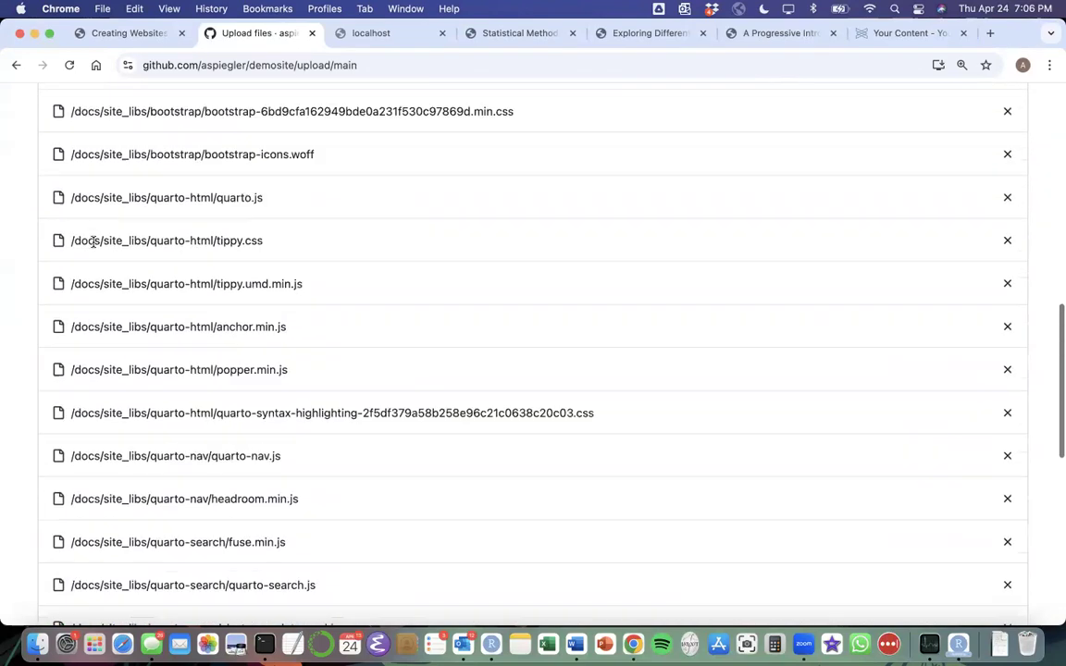
scroll(92, 242, down, 10)
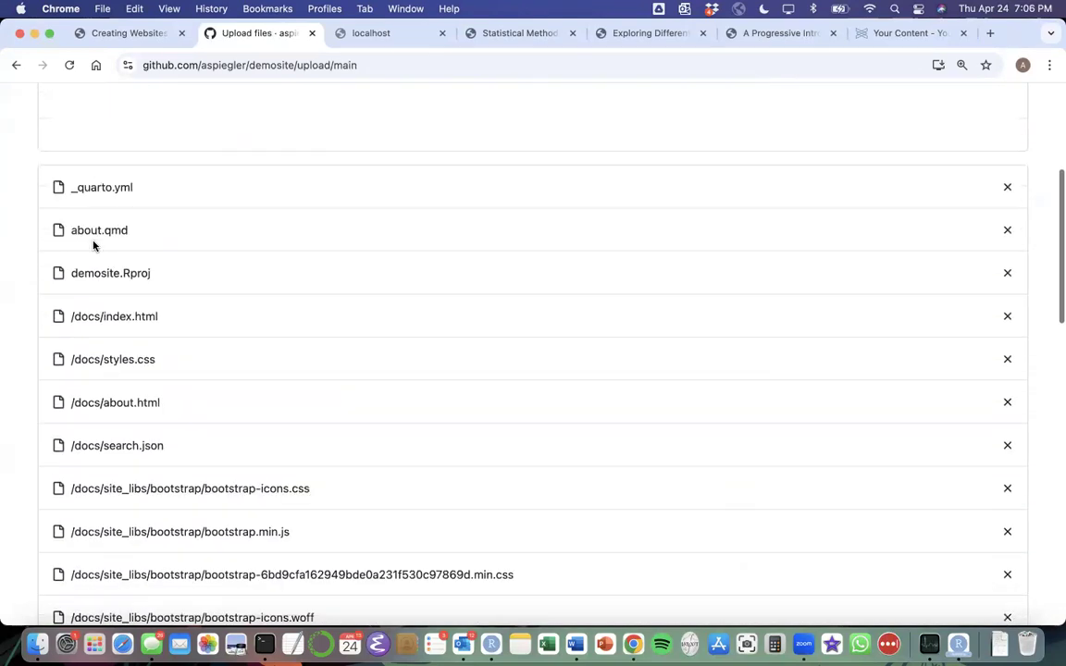
scroll(93, 242, down, 3)
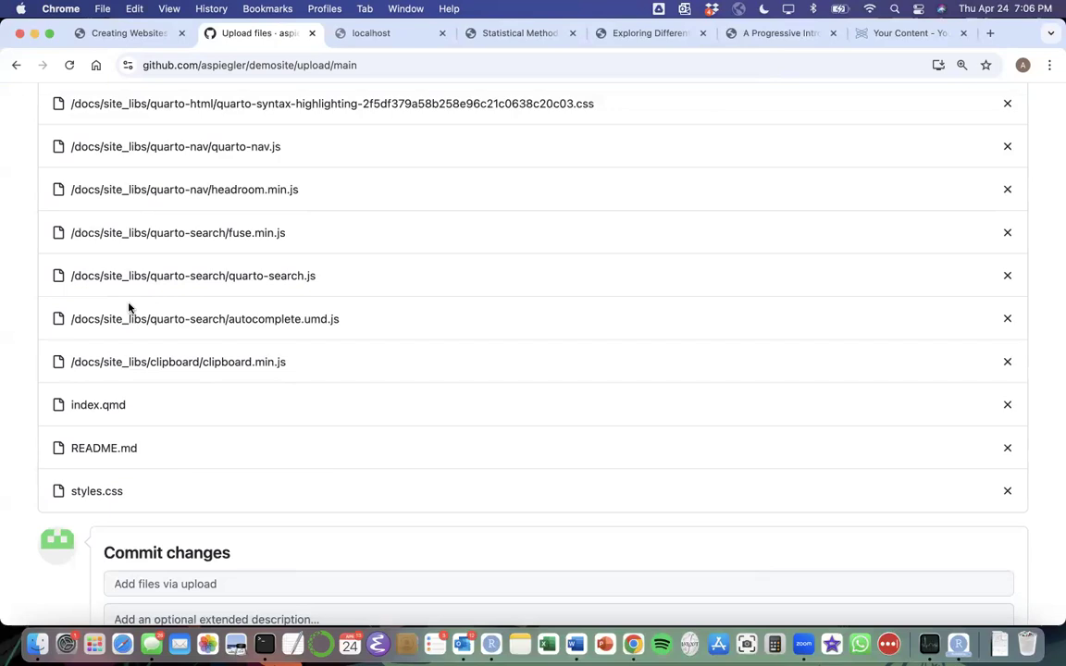
Enter "my first upload" as the commit message for the uploaded files.
scroll(128, 308, down, 6)
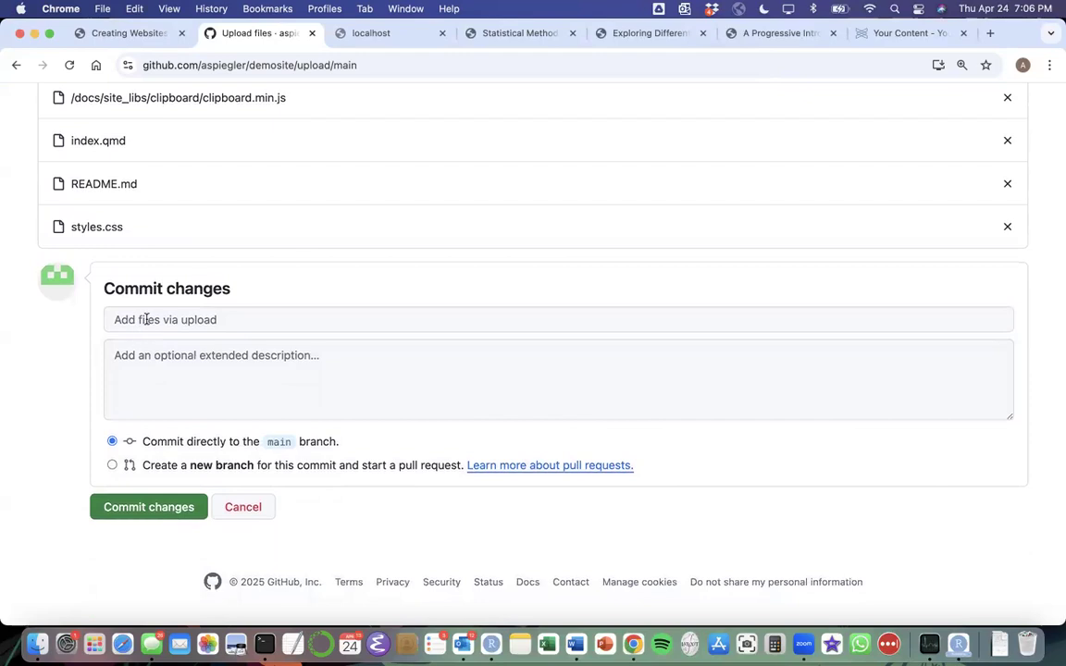
click(245, 317)
text(my )
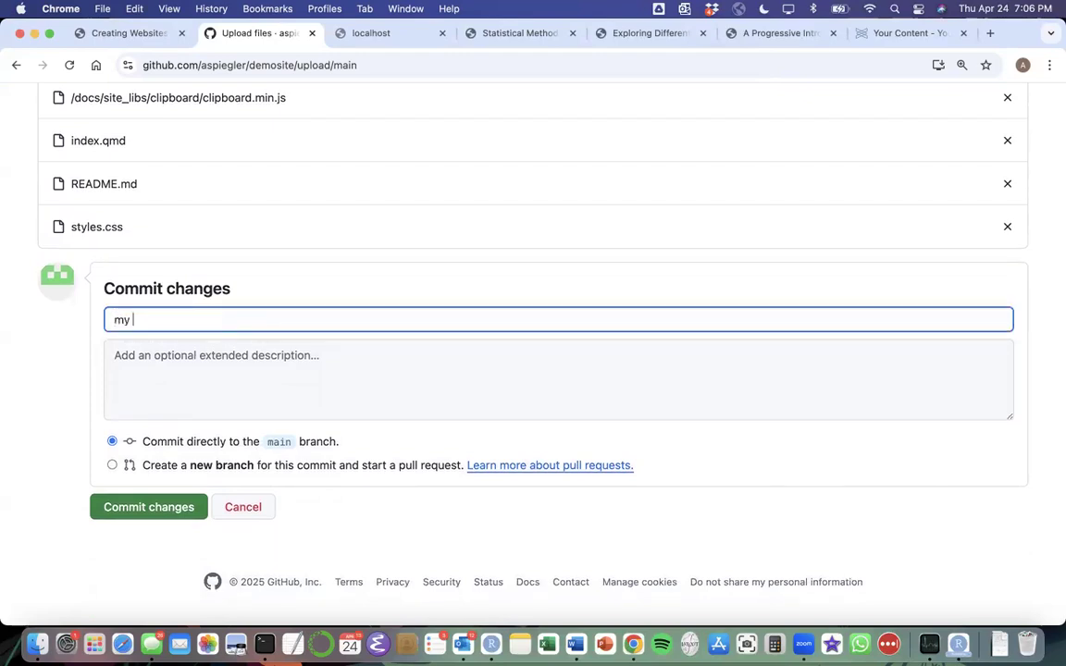
text(first upload)
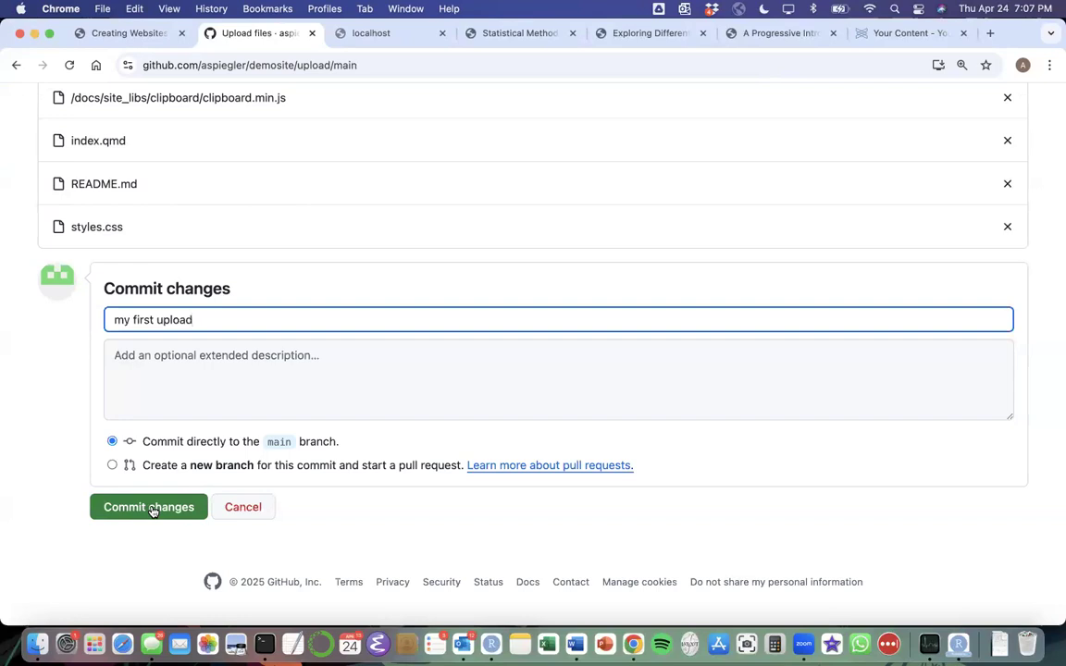
Review the pending files once more and cancel the upload without committing it.
scroll(152, 511, up, 1)
scroll(225, 307, up, 5)
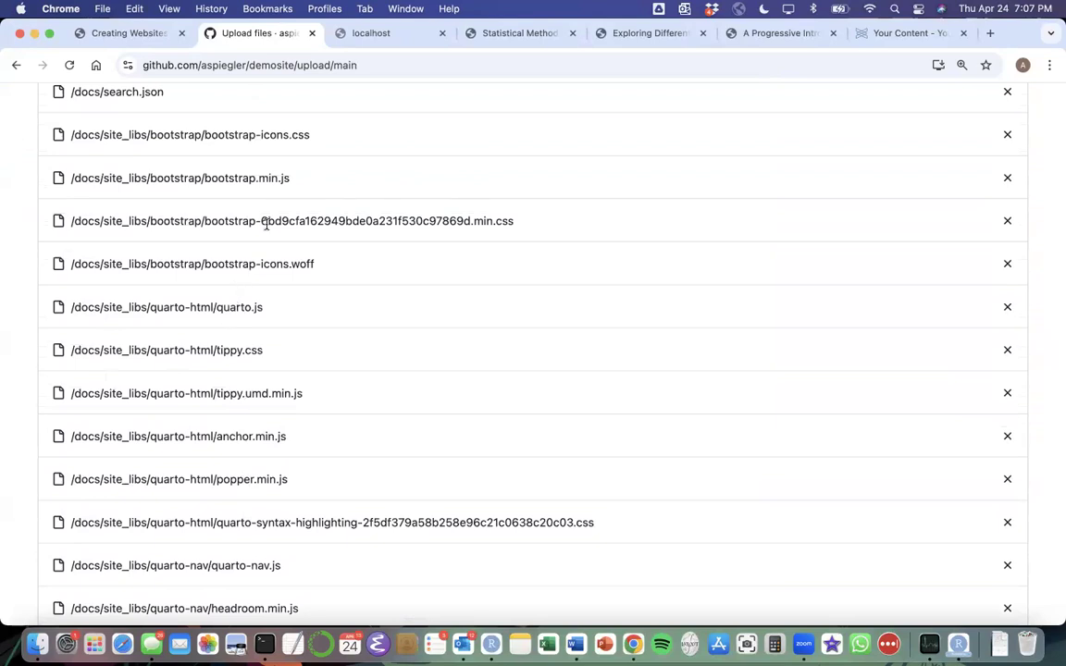
scroll(267, 224, down, 10)
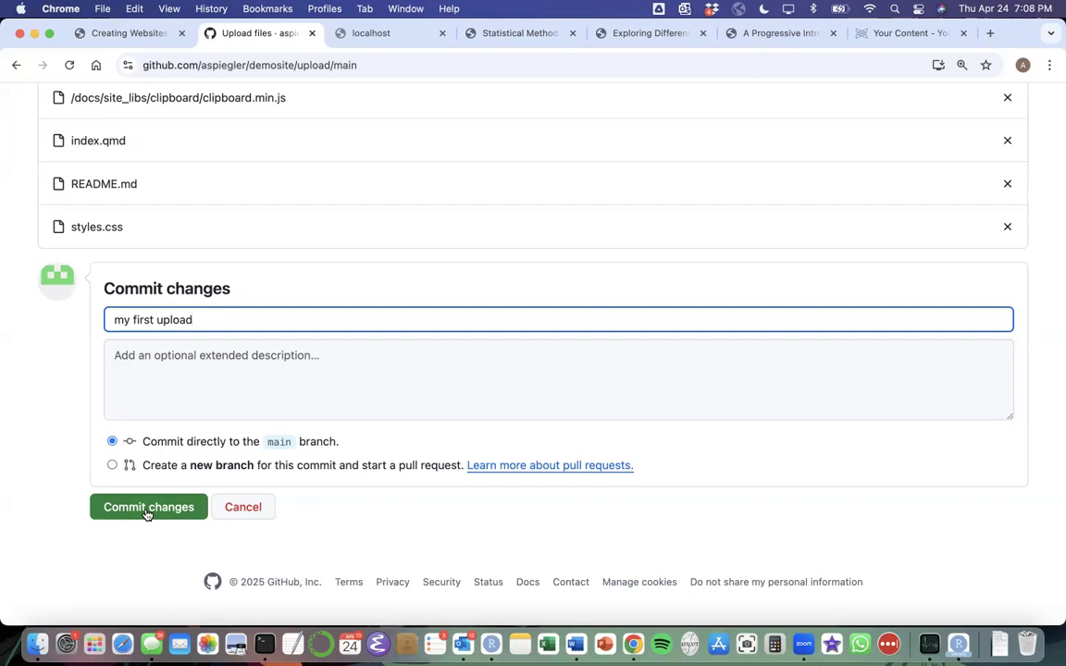
scroll(146, 514, up, 15)
scroll(146, 515, up, 5)
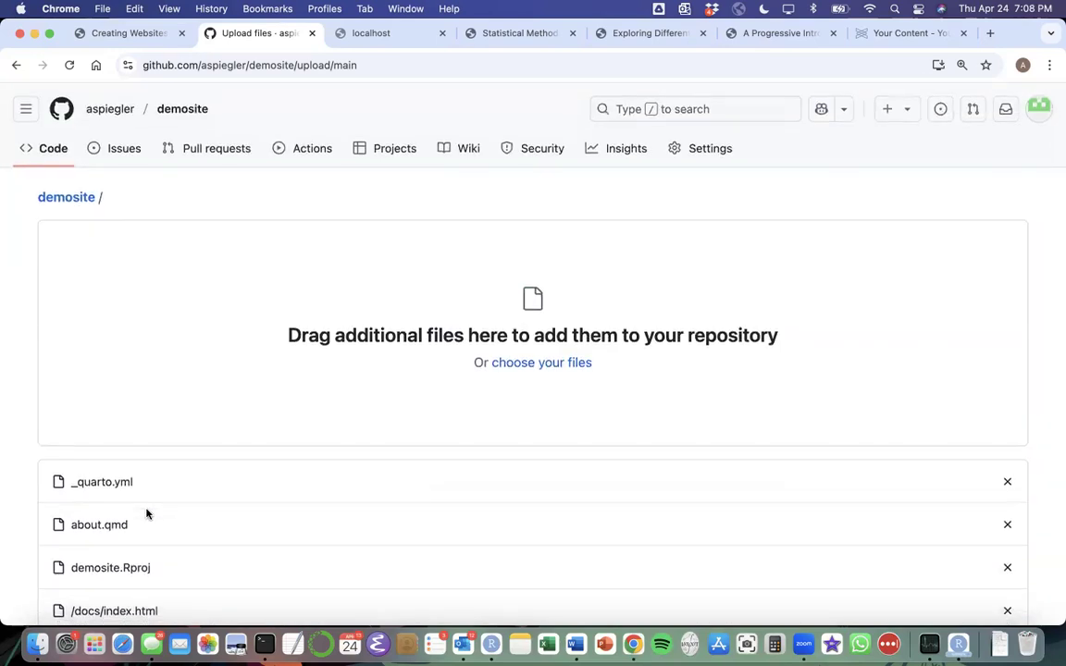
scroll(146, 514, down, 20)
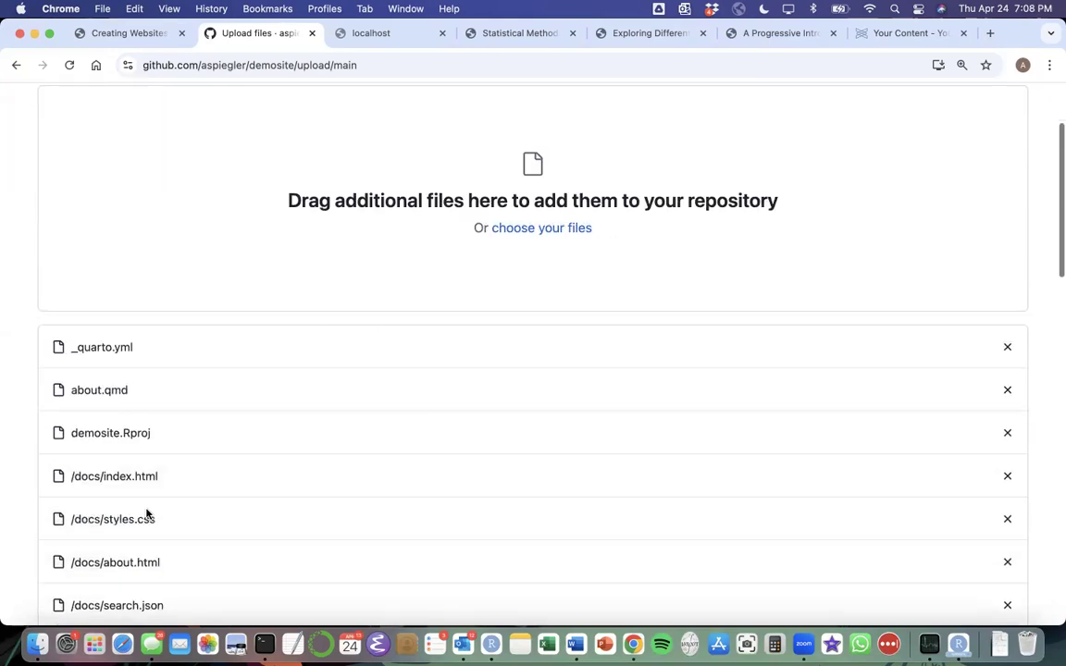
click(246, 509)
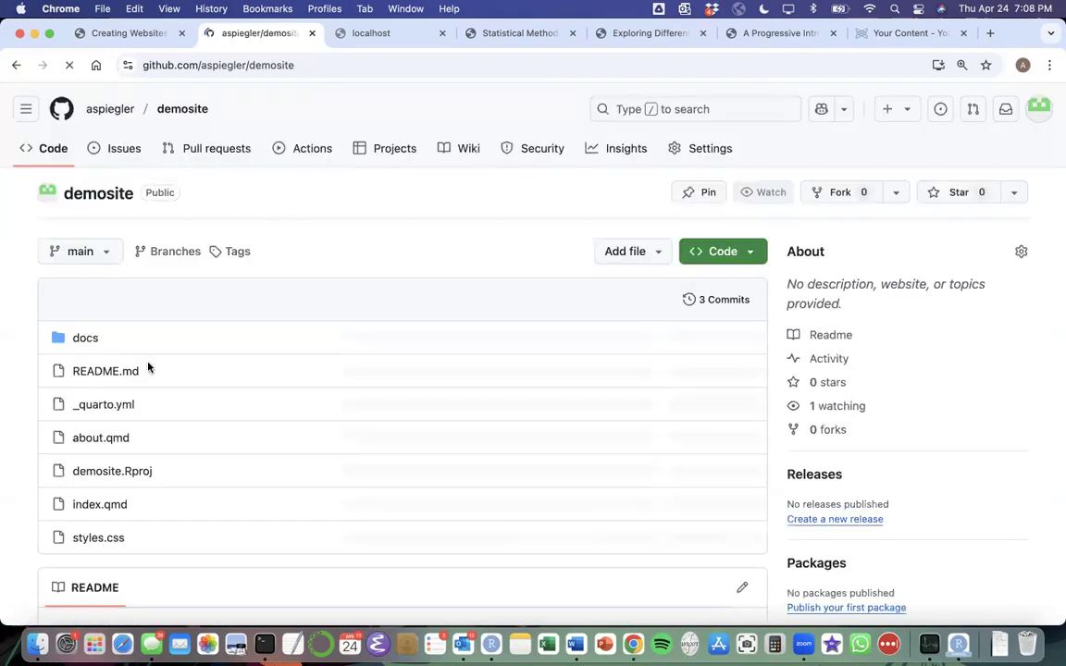
Check the demosite repository's file list and switch to the demosite project in RStudio.
scroll(143, 312, down, 1)
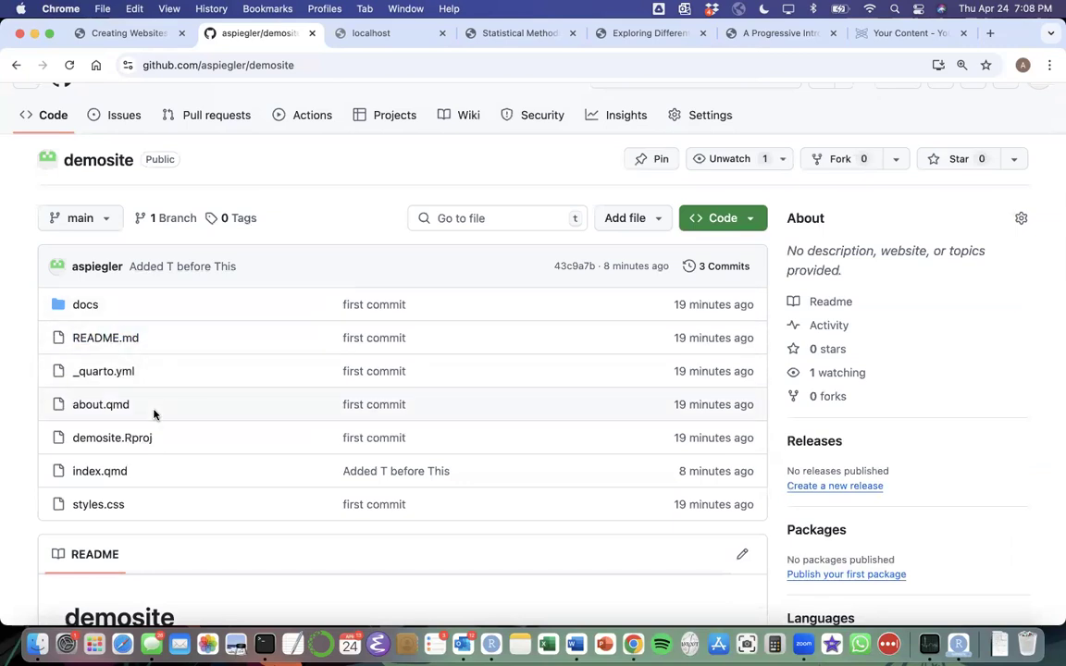
scroll(170, 343, down, 1)
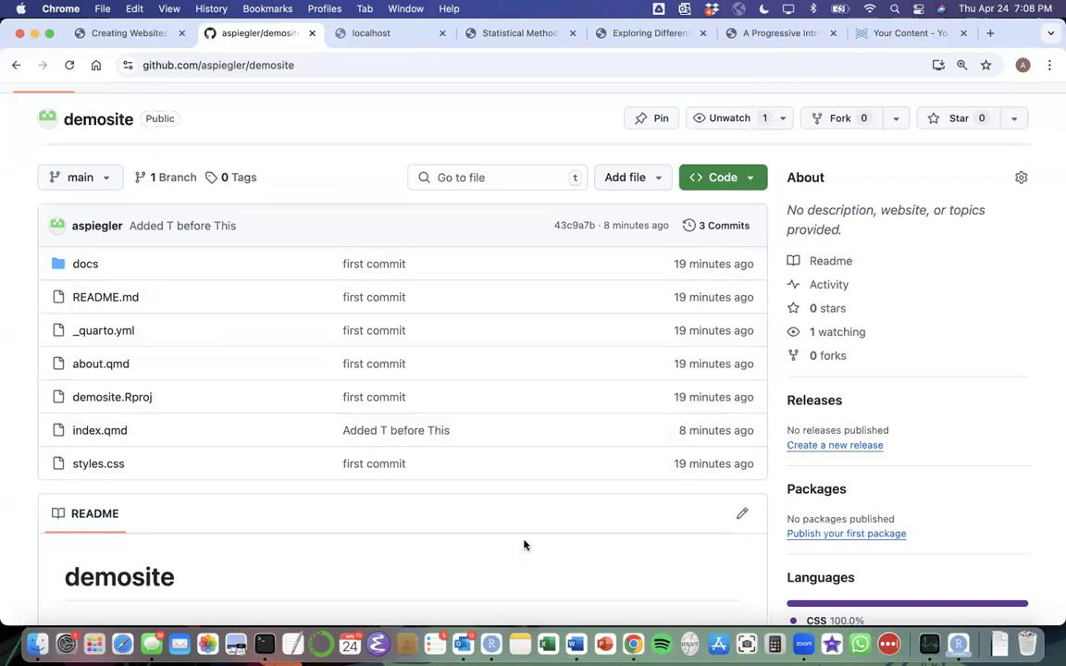
key(ctrl+Up)
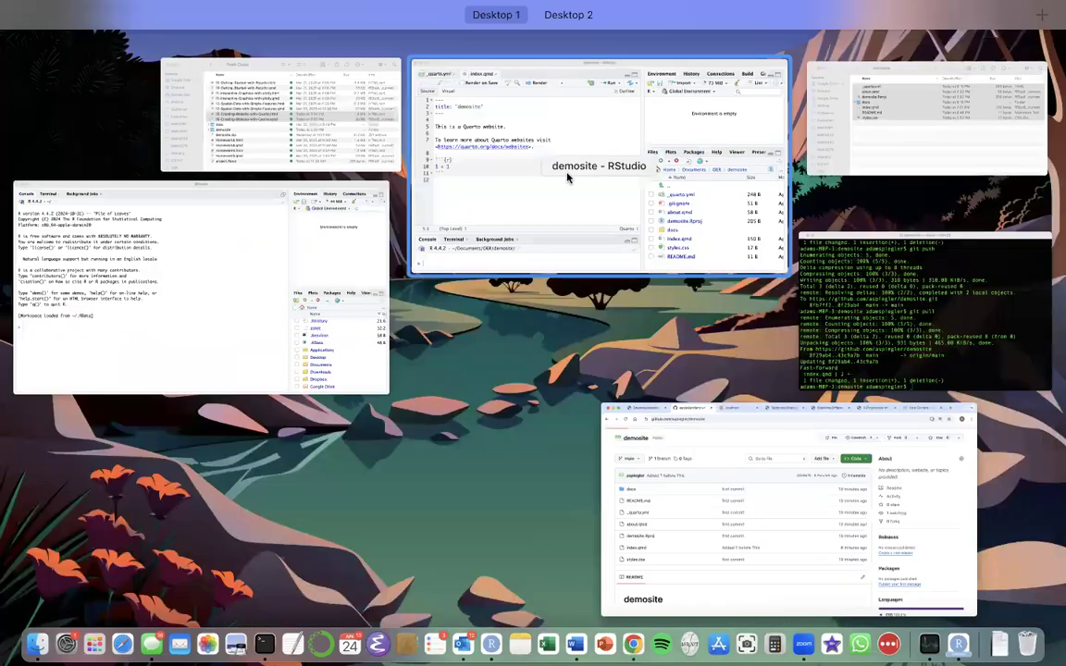
click(558, 179)
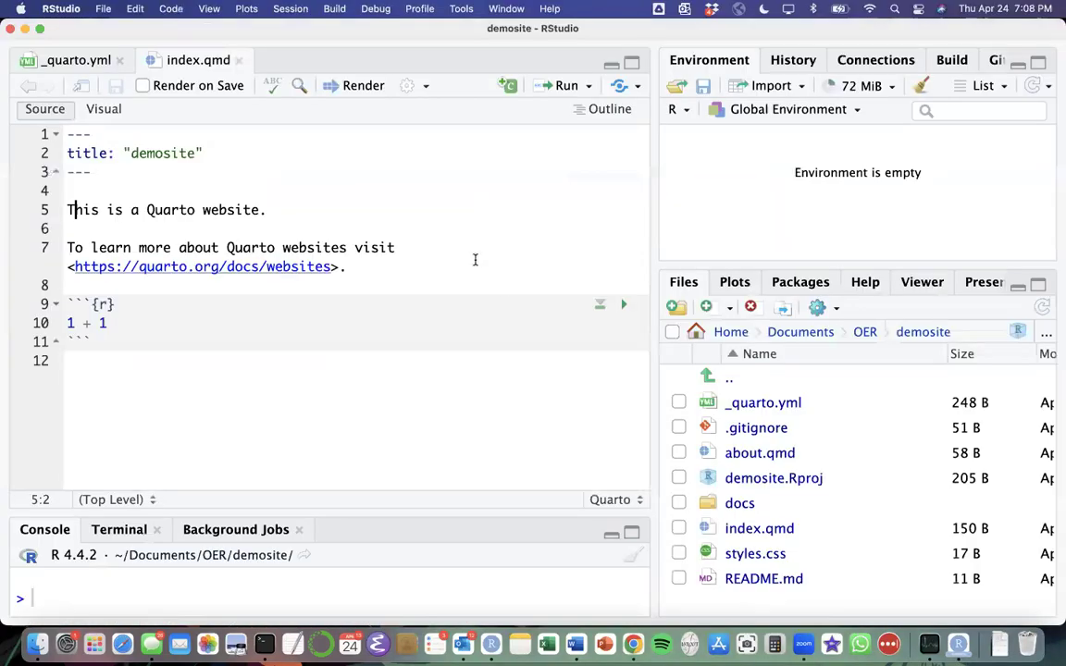